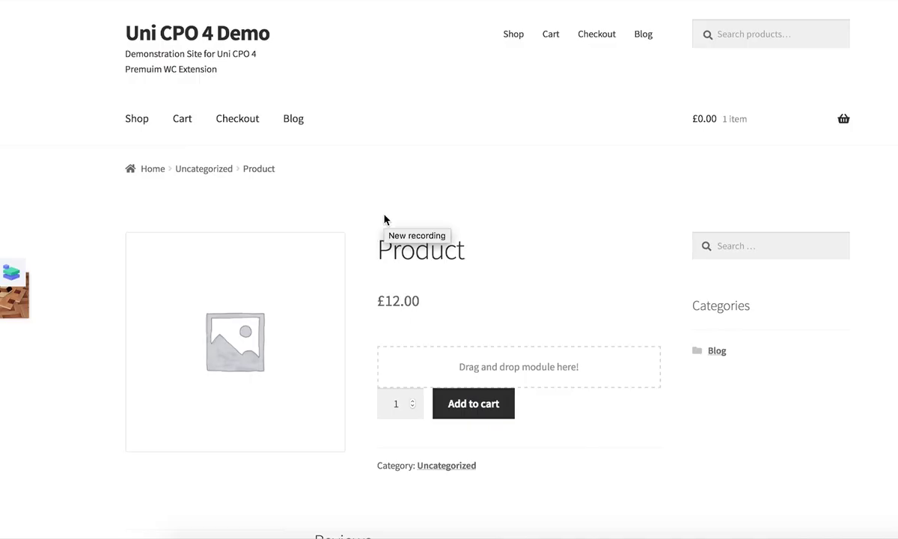
- Add a row with a column to the product page's drop zone
{"action": "left_click", "coordinate": [16, 272]}
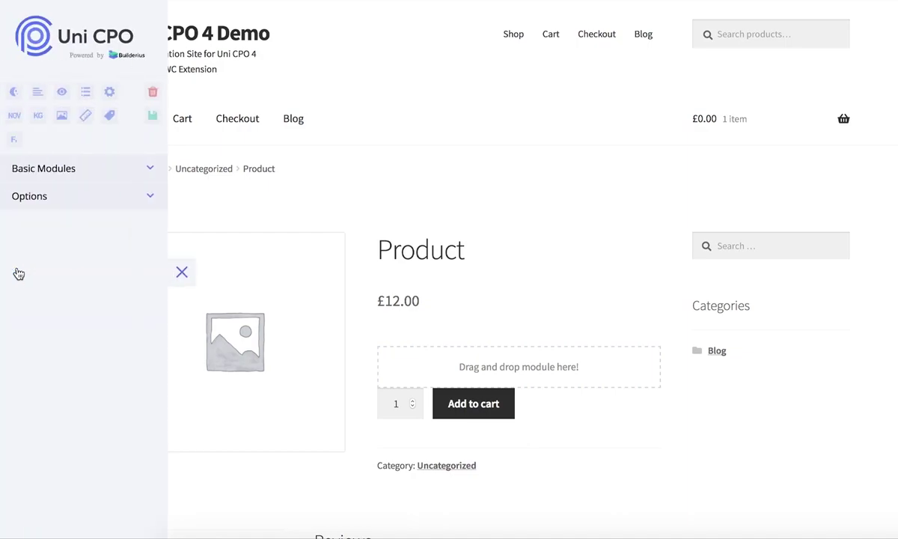
{"action": "left_click", "coordinate": [72, 166]}
{"action": "left_click_drag", "start_coordinate": [42, 191], "coordinate": [479, 374]}
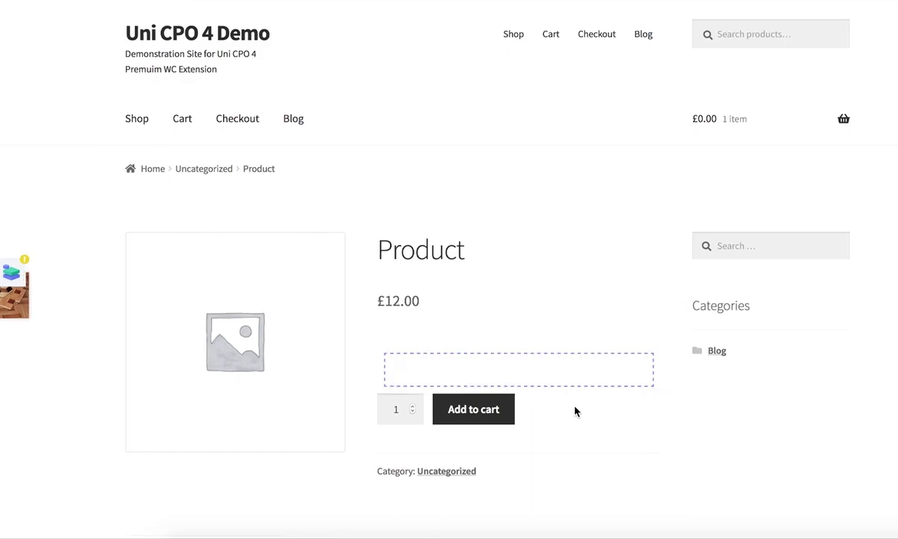
- Set the empty column's width to 50% and save it
{"action": "left_click", "coordinate": [629, 345]}
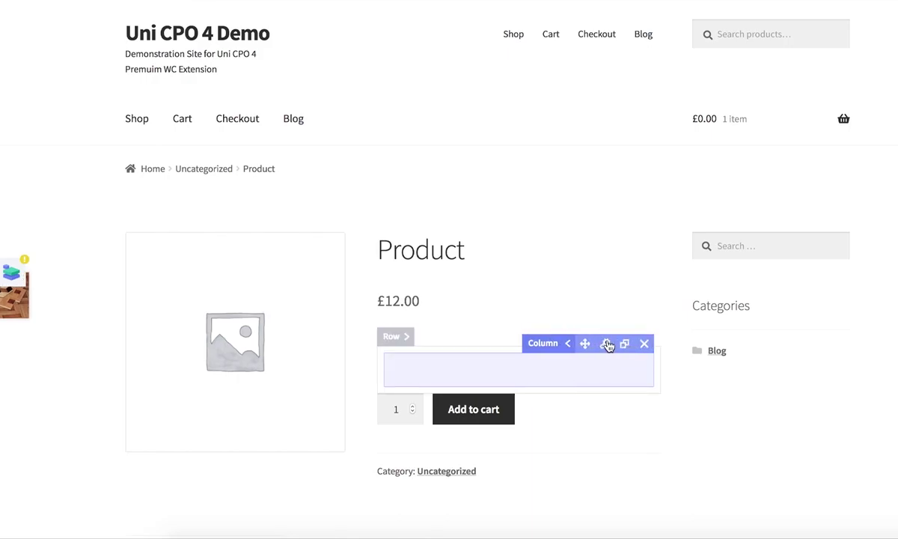
{"action": "left_click", "coordinate": [605, 344]}
{"action": "left_click_drag", "start_coordinate": [458, 320], "coordinate": [426, 320]}
{"action": "type", "text": "50"}
{"action": "left_click", "coordinate": [657, 384]}
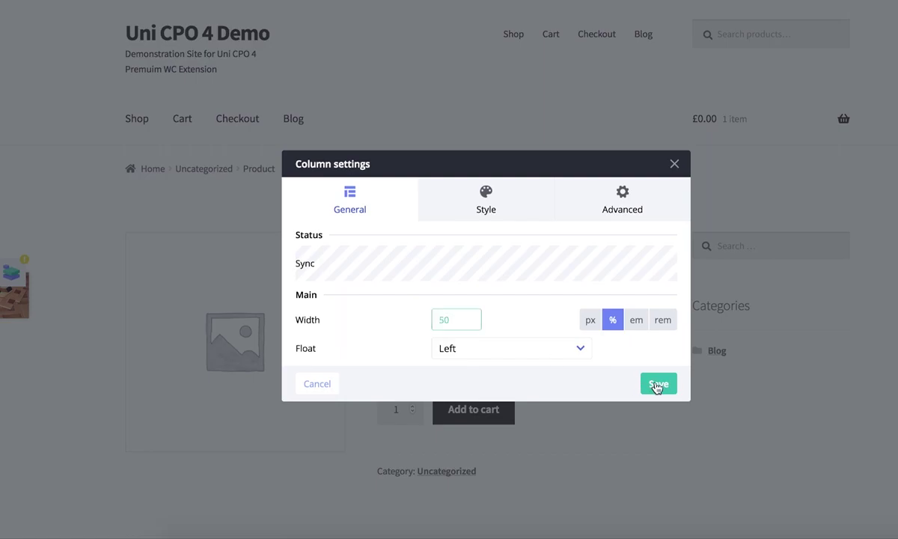
{"action": "left_click", "coordinate": [333, 385]}
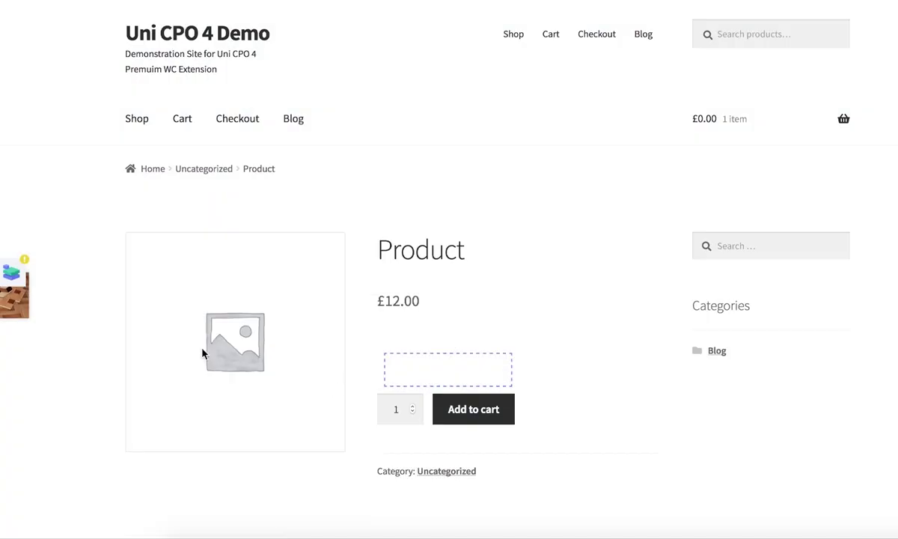
{"action": "left_click", "coordinate": [13, 276]}
- Place a Text Input field inside the half-width column
{"action": "left_click", "coordinate": [55, 330]}
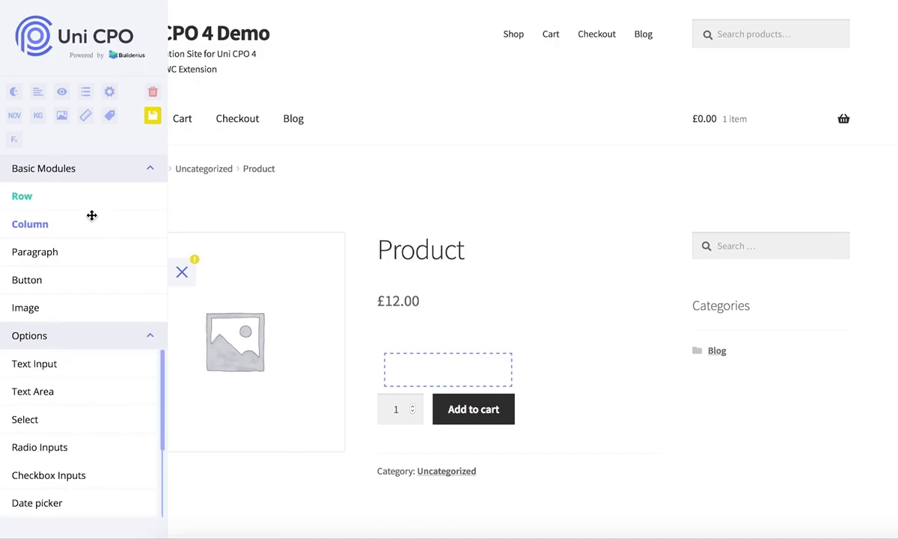
{"action": "left_click", "coordinate": [104, 184]}
{"action": "left_click_drag", "start_coordinate": [42, 225], "coordinate": [398, 366]}
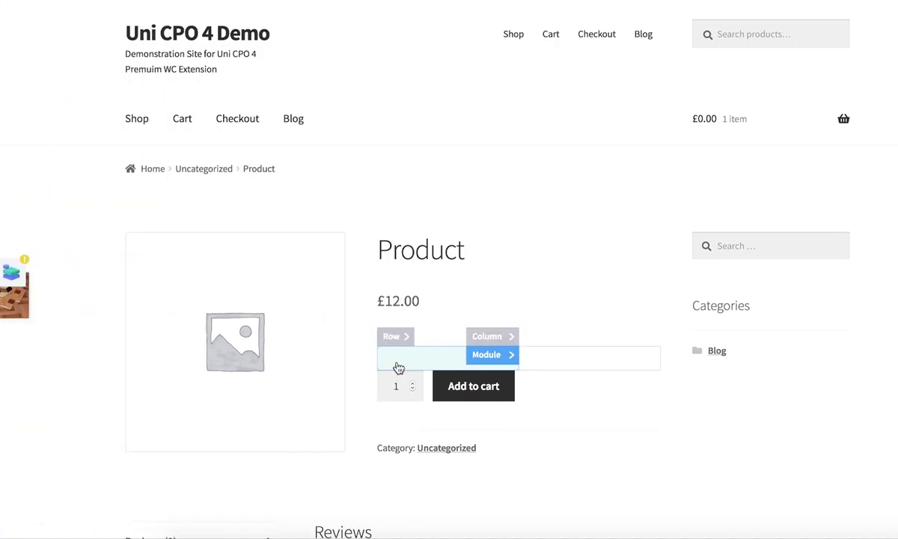
- Make the field an integer labelled Width, slug width_x1, range 1–100, step 1, default 1
{"action": "left_click", "coordinate": [471, 356]}
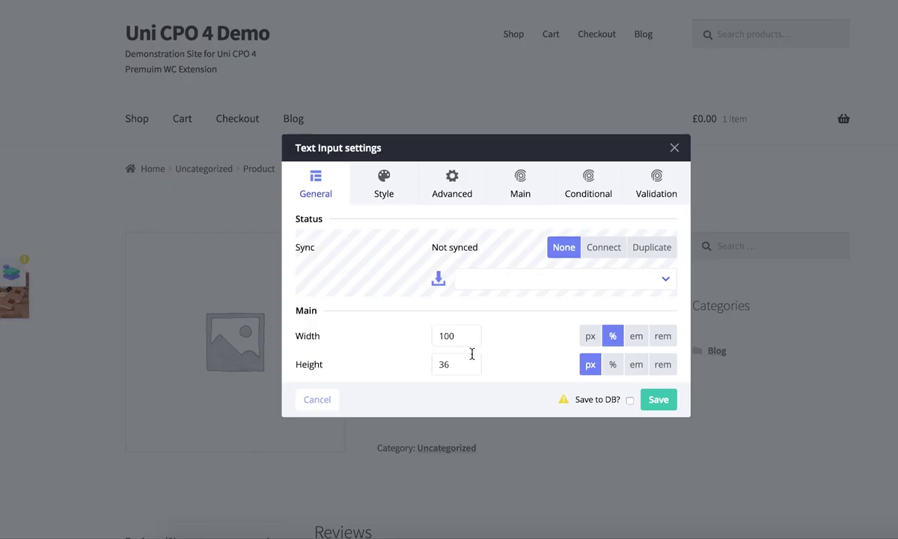
{"action": "left_click", "coordinate": [524, 194]}
{"action": "left_click", "coordinate": [538, 116]}
{"action": "type", "text": "width"}
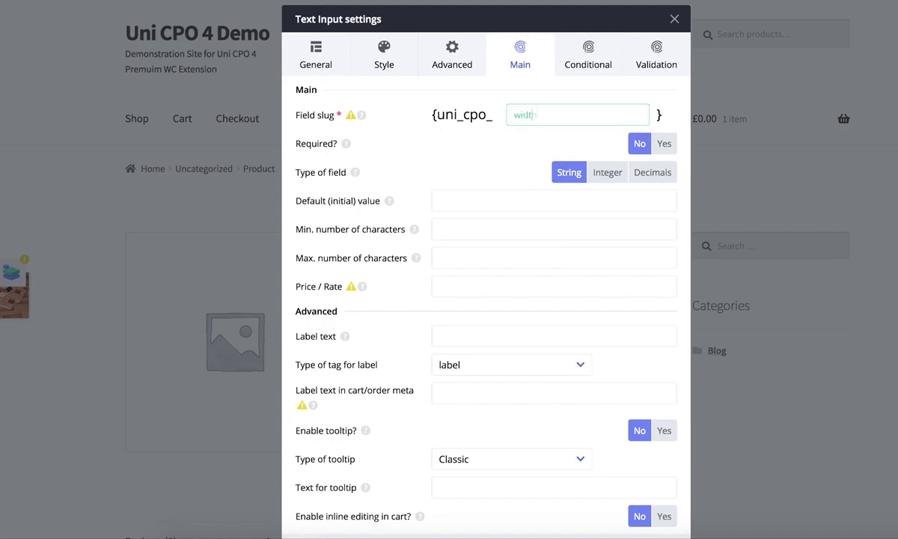
{"action": "left_click", "coordinate": [610, 173]}
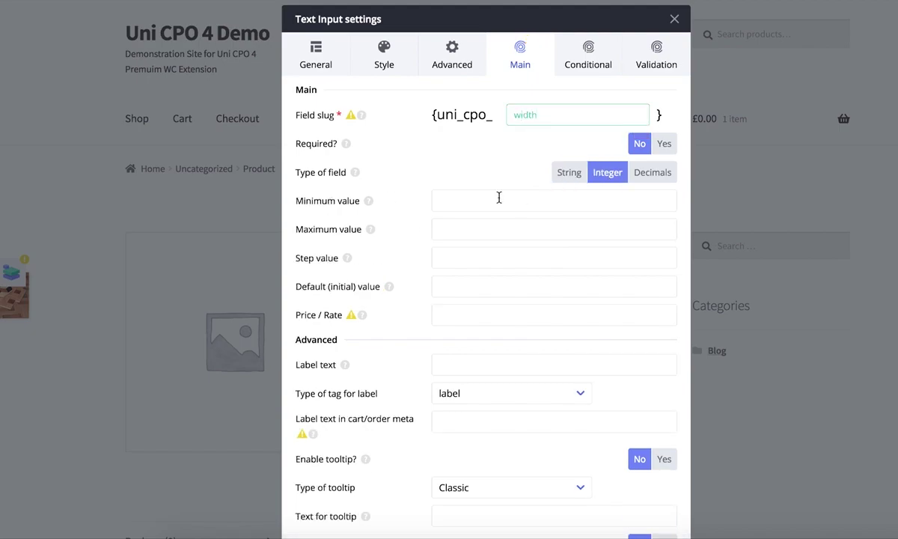
{"action": "left_click", "coordinate": [462, 229]}
{"action": "type", "text": "1"}
{"action": "type", "text": "Wid"}
{"action": "type", "text": "_"}
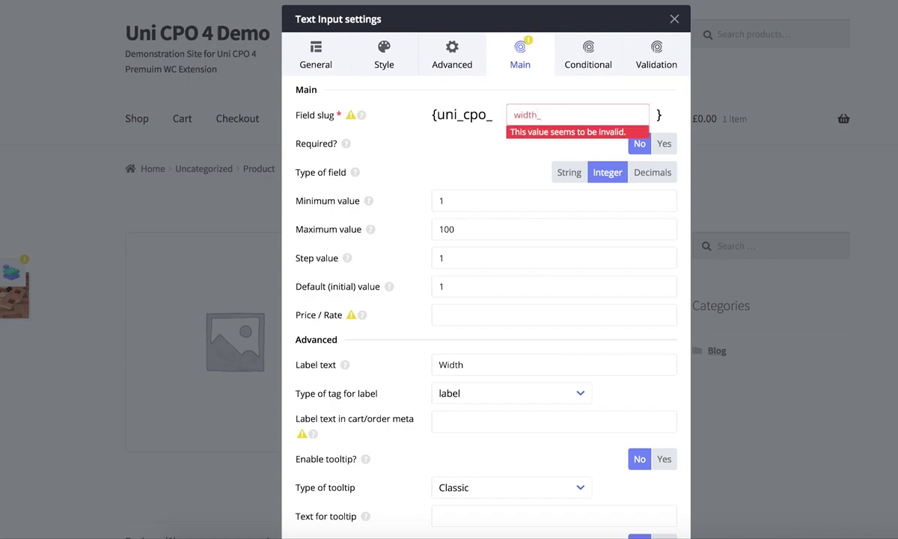
{"action": "type", "text": "x1"}
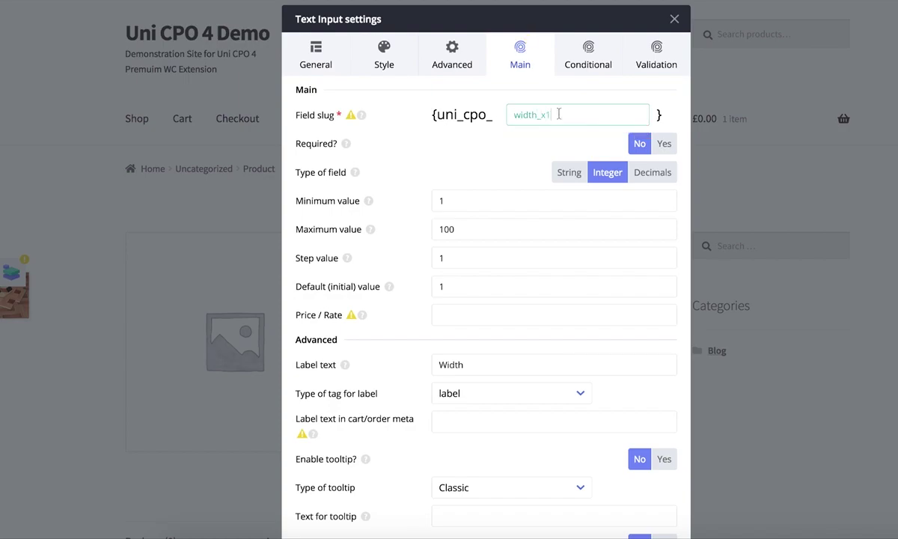
{"action": "scroll", "coordinate": [605, 373], "scroll_direction": "down", "scroll_amount": 1}
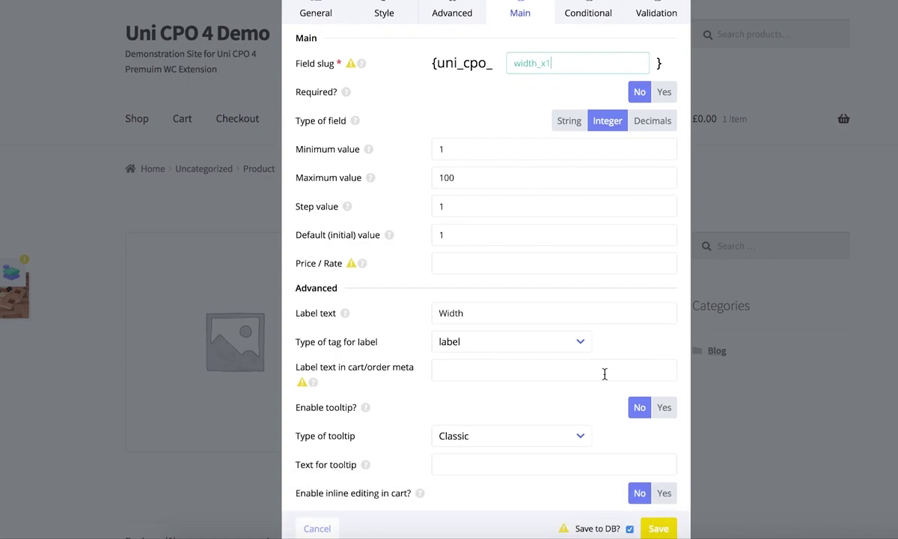
{"action": "left_click", "coordinate": [662, 529]}
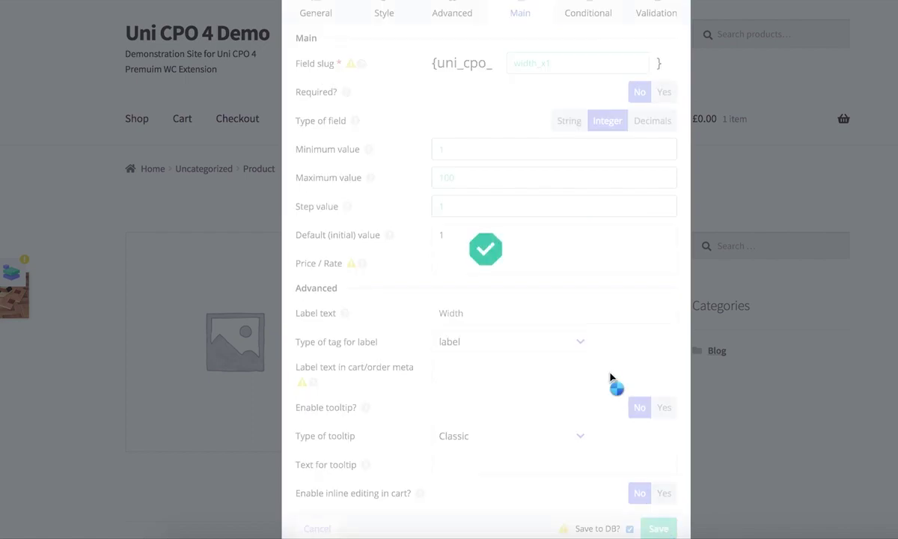
{"action": "left_click", "coordinate": [328, 528]}
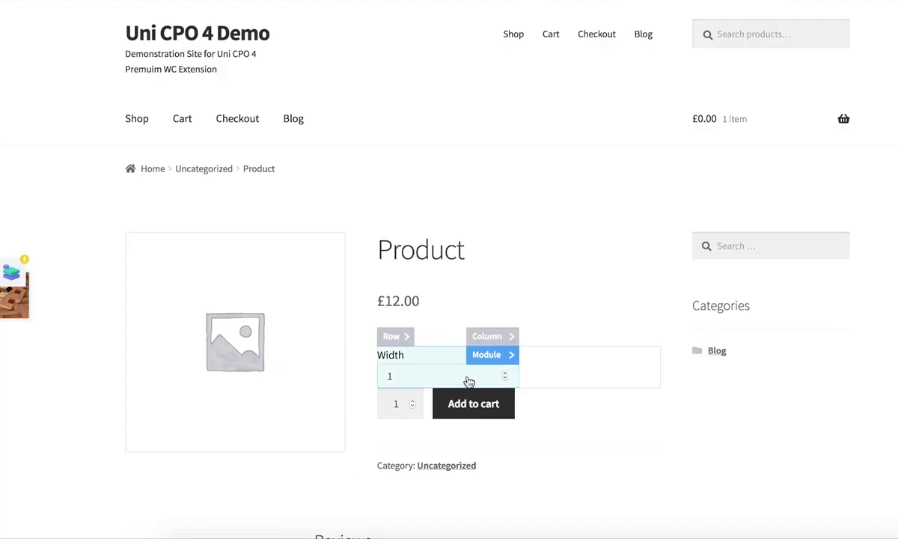
- Duplicate the Width column and rename the copy's slug to height_x1
{"action": "left_click", "coordinate": [489, 337]}
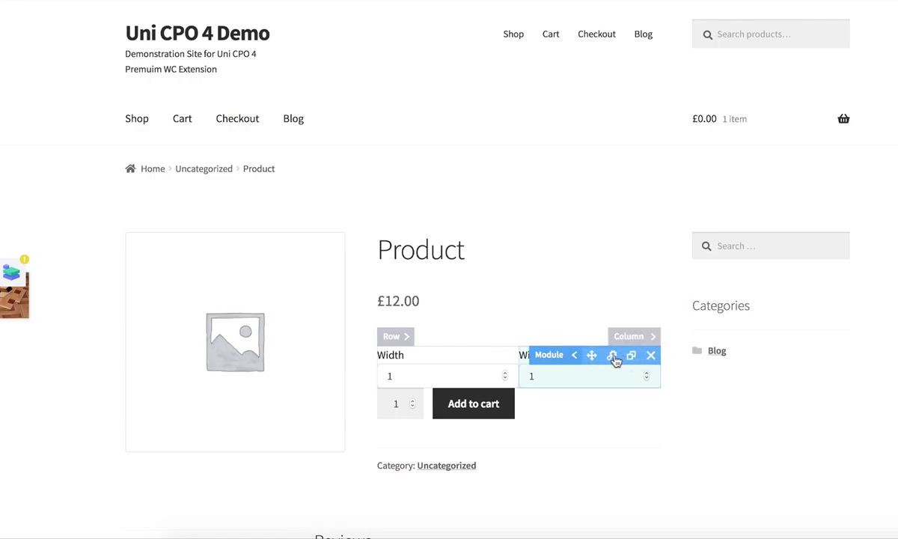
{"action": "left_click", "coordinate": [615, 361]}
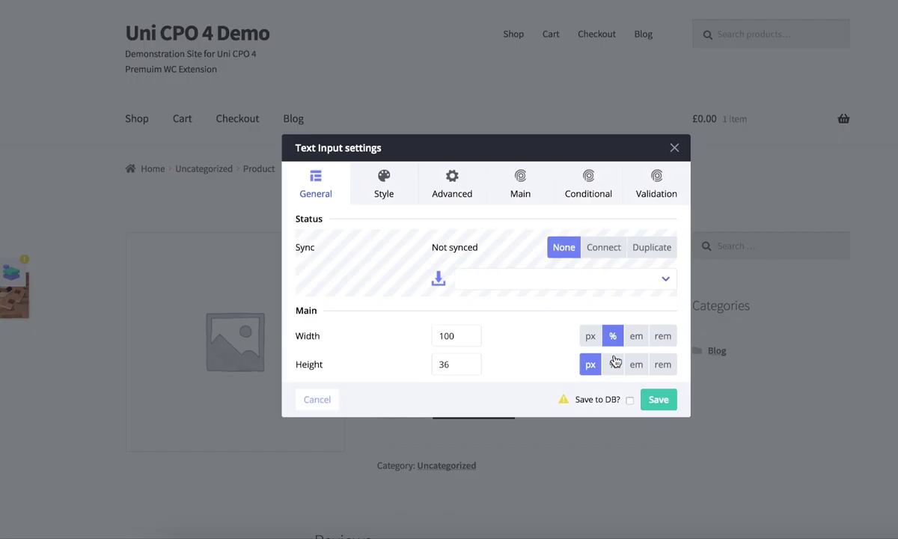
{"action": "left_click", "coordinate": [527, 191]}
{"action": "double_click", "coordinate": [537, 113]}
{"action": "type", "text": "height_x1"}
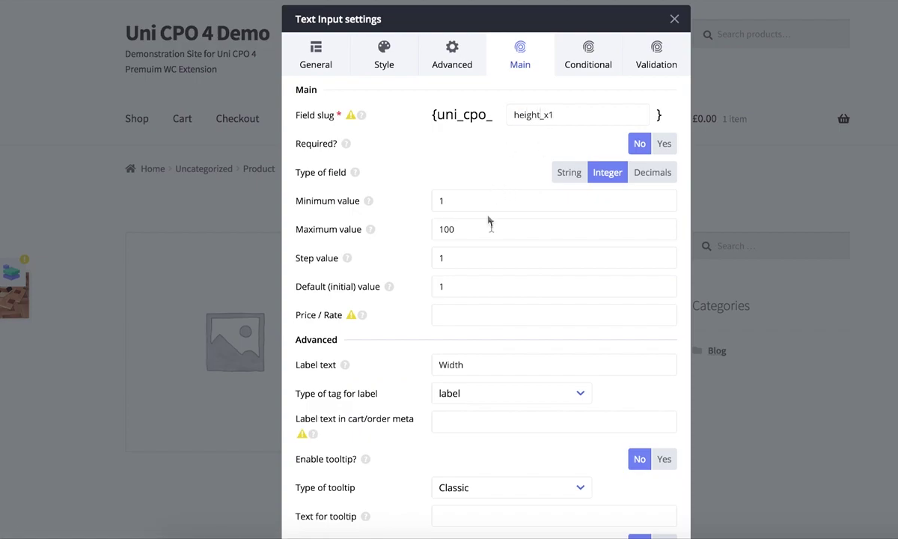
- Set the copied field's maximum to 70 and its label to Height, then save
{"action": "left_click_drag", "start_coordinate": [452, 231], "coordinate": [430, 231]}
{"action": "type", "text": "70"}
{"action": "scroll", "coordinate": [551, 306], "scroll_direction": "down", "scroll_amount": 1}
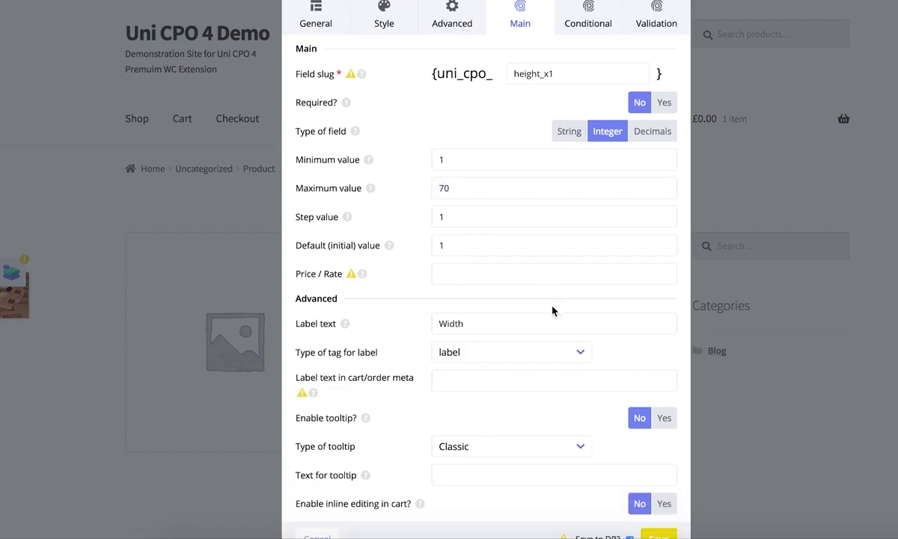
{"action": "left_click_drag", "start_coordinate": [532, 320], "coordinate": [429, 321]}
{"action": "type", "text": "Height"}
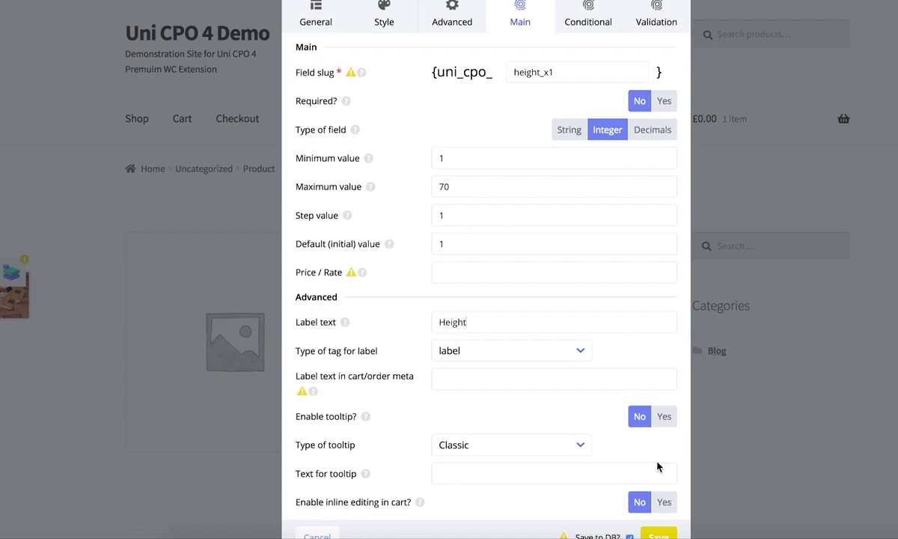
{"action": "left_click", "coordinate": [658, 535]}
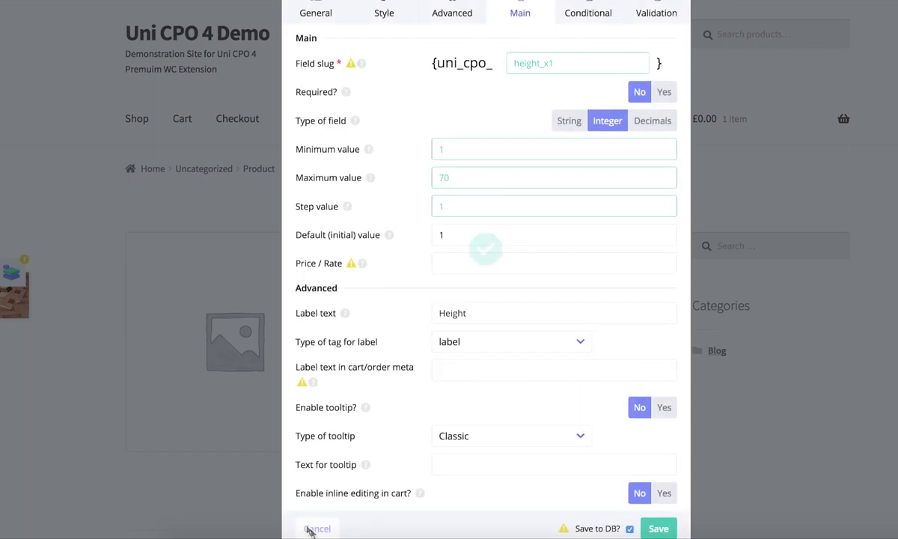
{"action": "left_click", "coordinate": [315, 529]}
- Check the Width field's settings and leave them unchanged
{"action": "left_click", "coordinate": [502, 357]}
{"action": "left_click", "coordinate": [470, 356]}
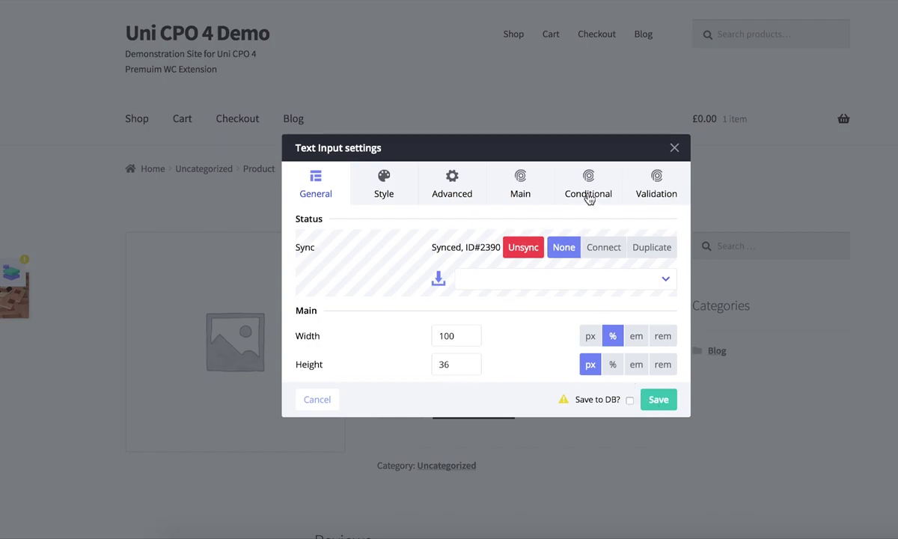
{"action": "left_click", "coordinate": [320, 400]}
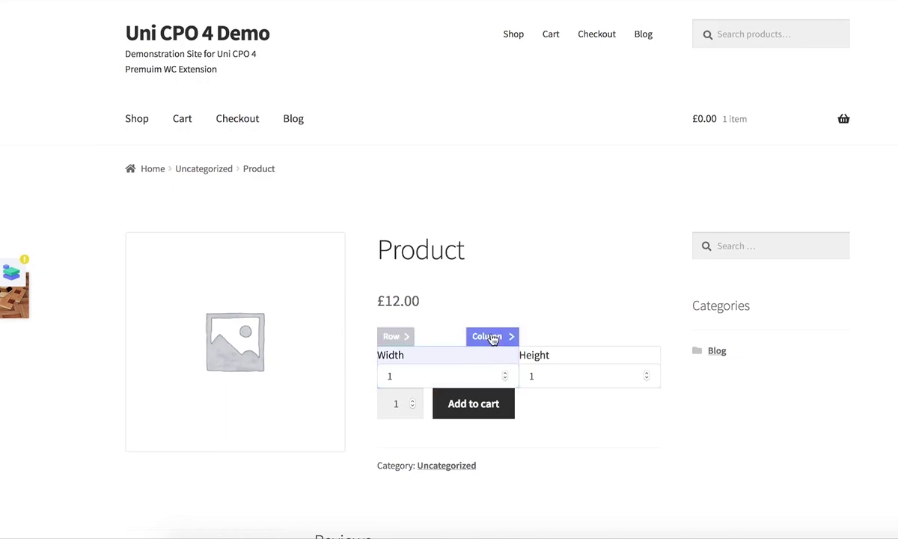
- Try a 47% width on the first column, then discard it without saving
{"action": "left_click", "coordinate": [490, 337]}
{"action": "left_click", "coordinate": [472, 337]}
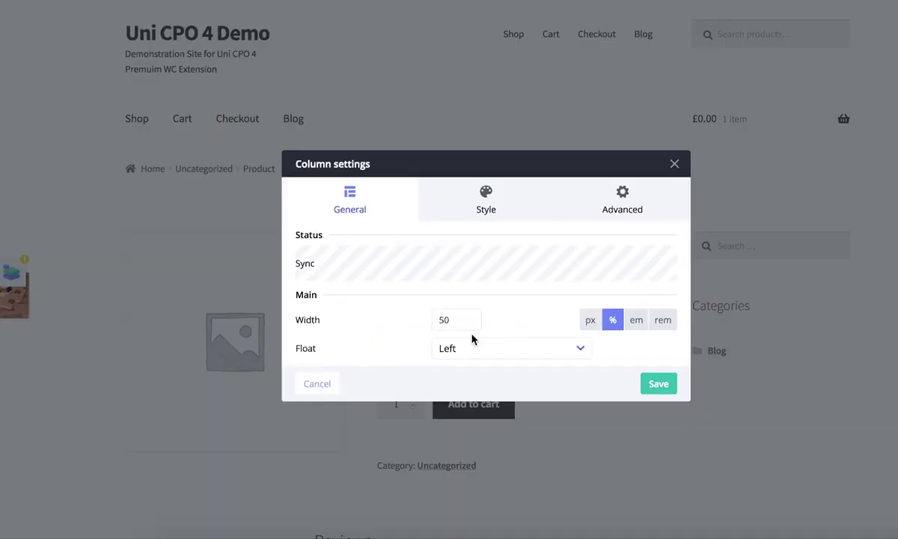
{"action": "left_click_drag", "start_coordinate": [451, 320], "coordinate": [439, 319]}
{"action": "type", "text": "47"}
{"action": "left_click", "coordinate": [315, 385]}
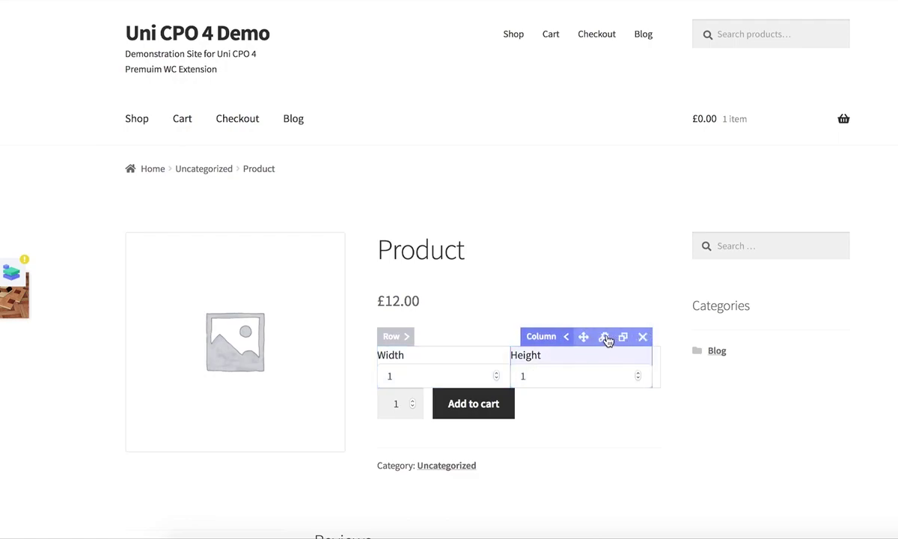
- Set the Height column to 47% width with Float: Right and save
{"action": "left_click", "coordinate": [608, 339]}
{"action": "left_click_drag", "start_coordinate": [469, 321], "coordinate": [432, 320]}
{"action": "type", "text": "47"}
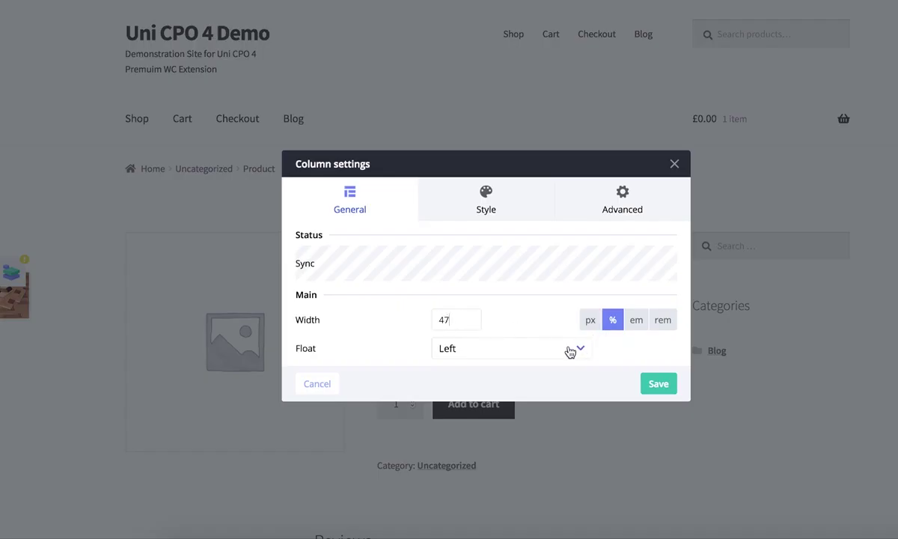
{"action": "left_click", "coordinate": [571, 350]}
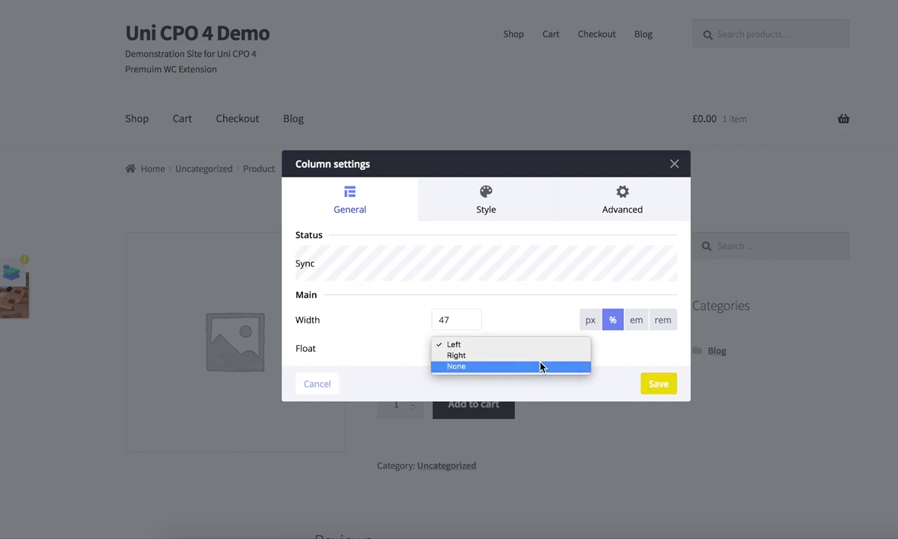
{"action": "left_click", "coordinate": [543, 356]}
{"action": "left_click", "coordinate": [652, 387]}
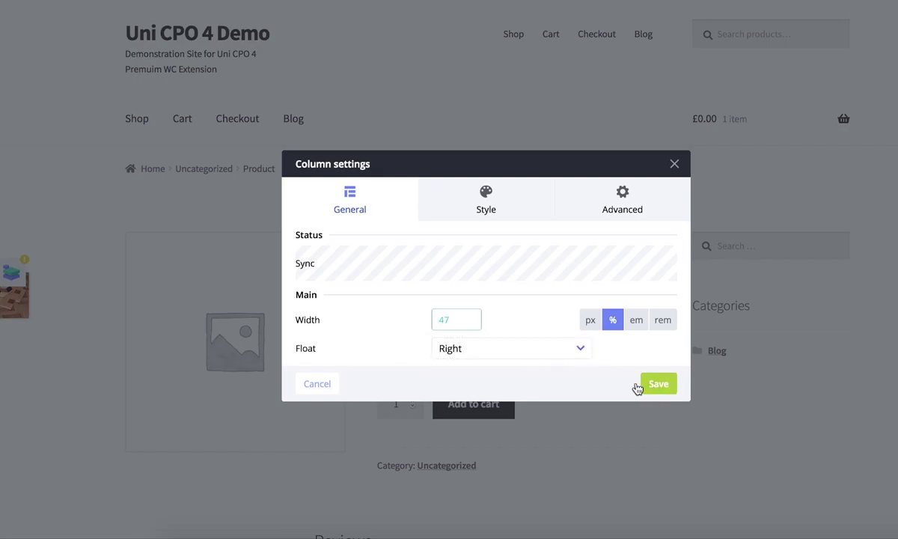
{"action": "left_click", "coordinate": [314, 386]}
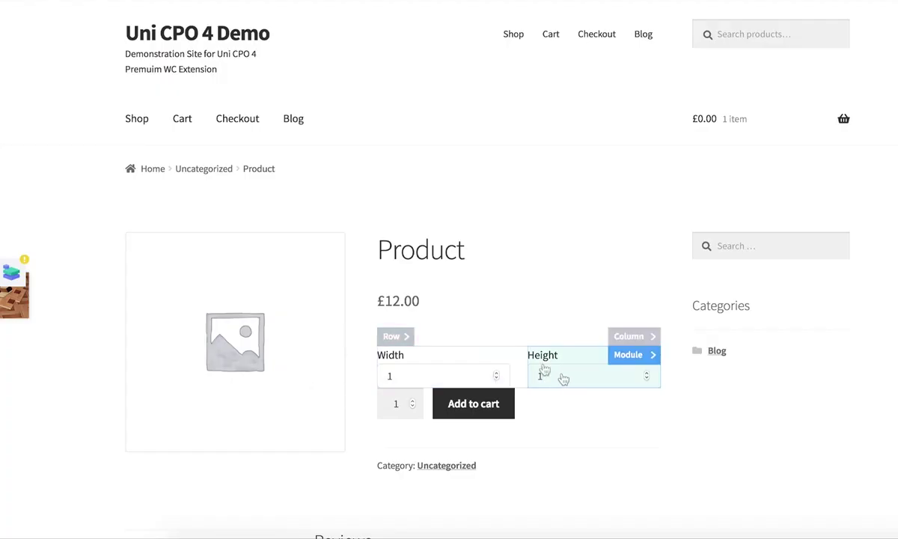
- Unlink the row's margins and give it a 20 px bottom margin, then save
{"action": "left_click", "coordinate": [406, 337]}
{"action": "left_click", "coordinate": [445, 338]}
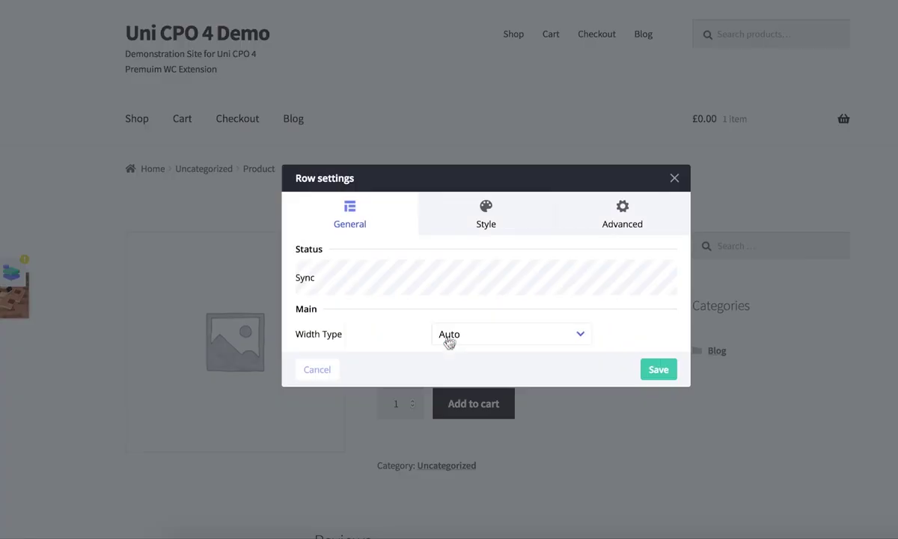
{"action": "left_click", "coordinate": [500, 219]}
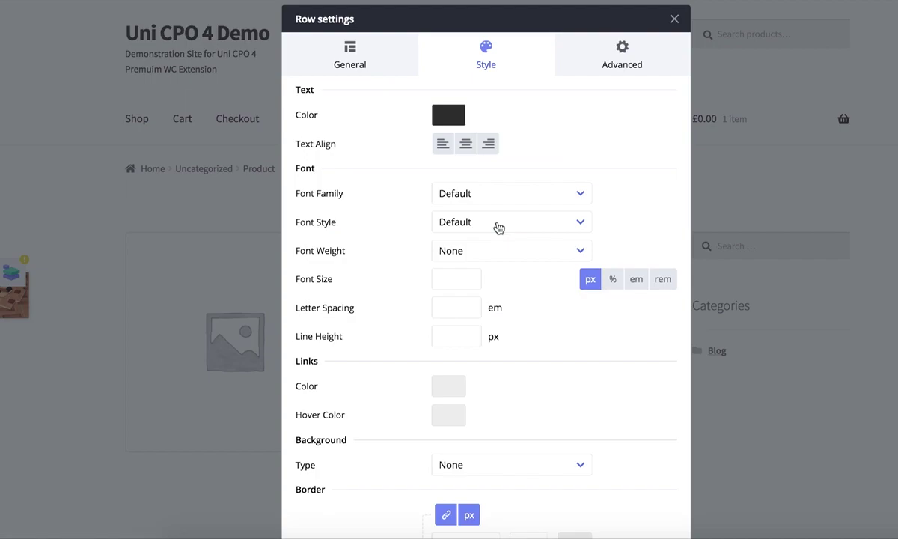
{"action": "left_click", "coordinate": [602, 66]}
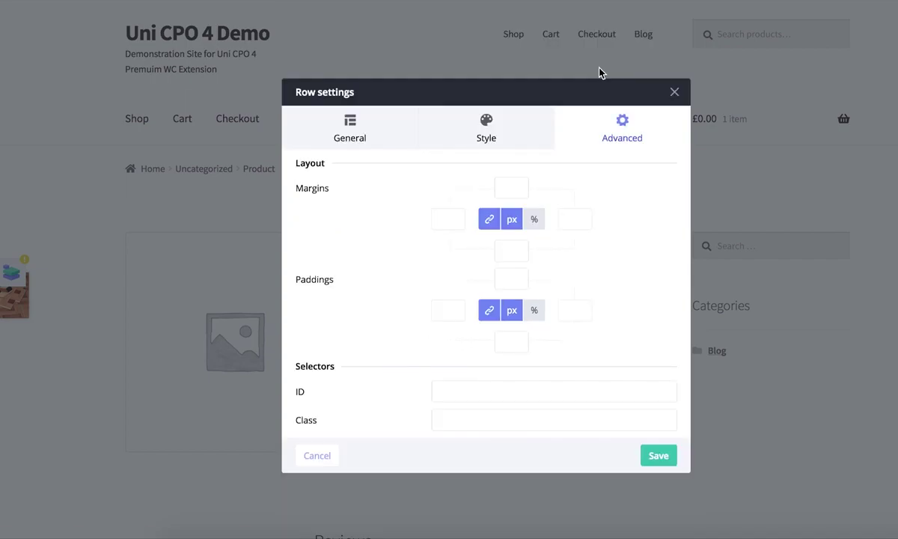
{"action": "left_click", "coordinate": [489, 219]}
{"action": "left_click", "coordinate": [507, 250]}
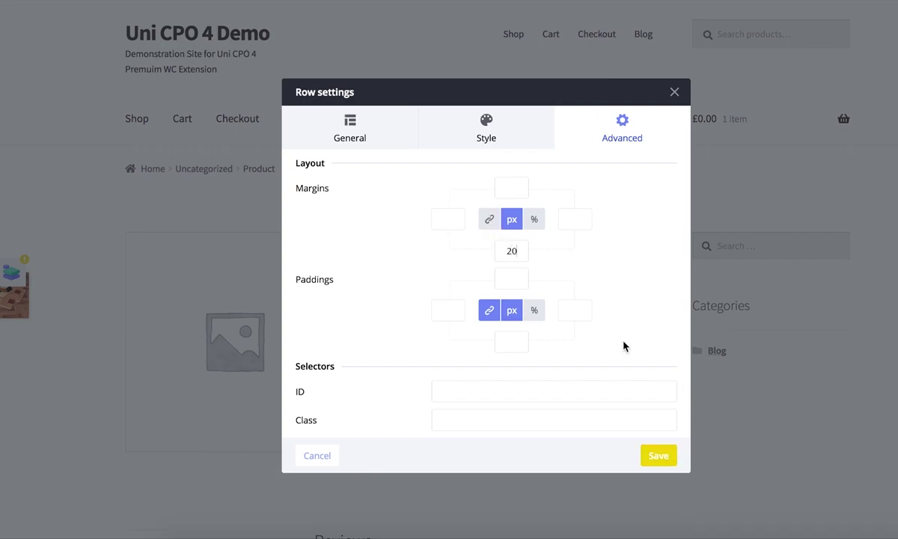
{"action": "left_click", "coordinate": [661, 454]}
{"action": "left_click", "coordinate": [332, 458]}
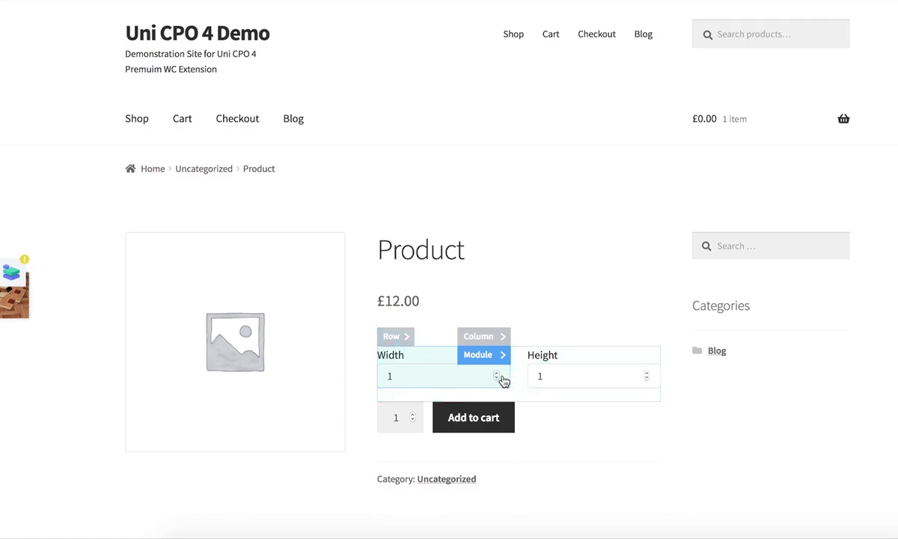
- Save the builder content and submit the formula {uni_cpo_width_x1}*{uni_cpo_height_x1}*{uni_cpo_price}
{"action": "left_click", "coordinate": [13, 276]}
{"action": "left_click", "coordinate": [153, 116]}
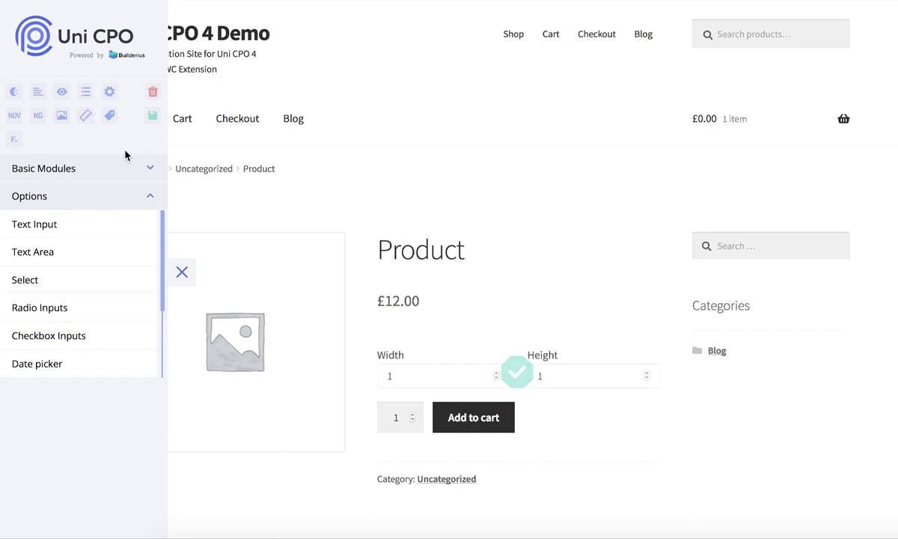
{"action": "left_click", "coordinate": [14, 141]}
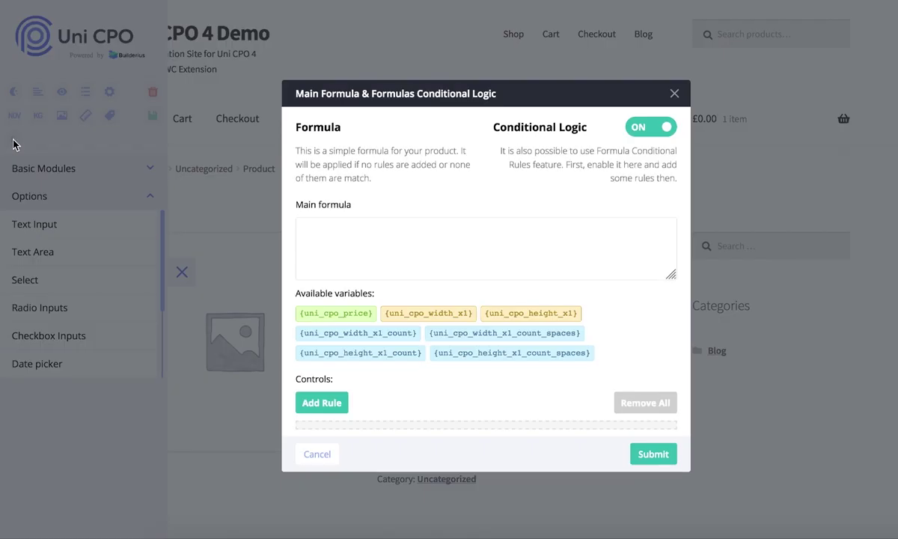
{"action": "left_click", "coordinate": [314, 228]}
{"action": "left_click", "coordinate": [438, 314]}
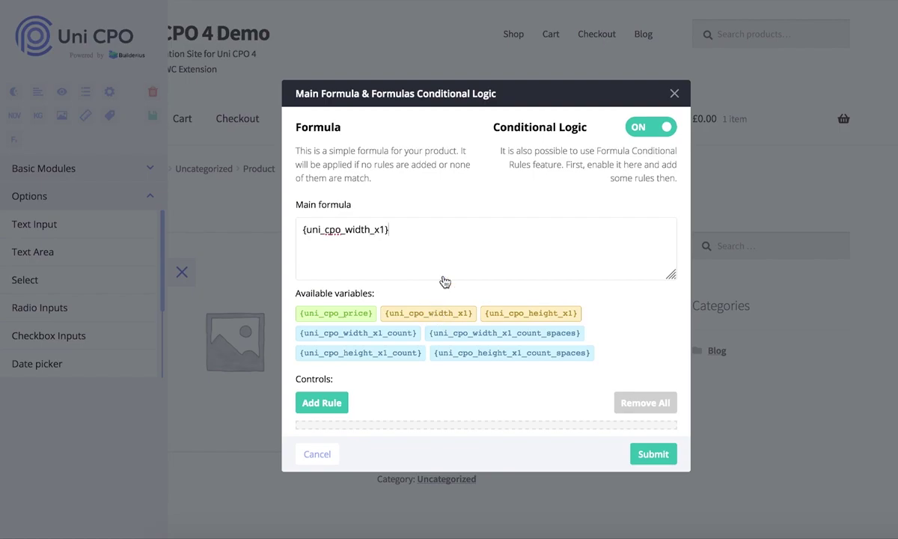
{"action": "type", "text": "*"}
{"action": "left_click", "coordinate": [543, 313]}
{"action": "type", "text": "*"}
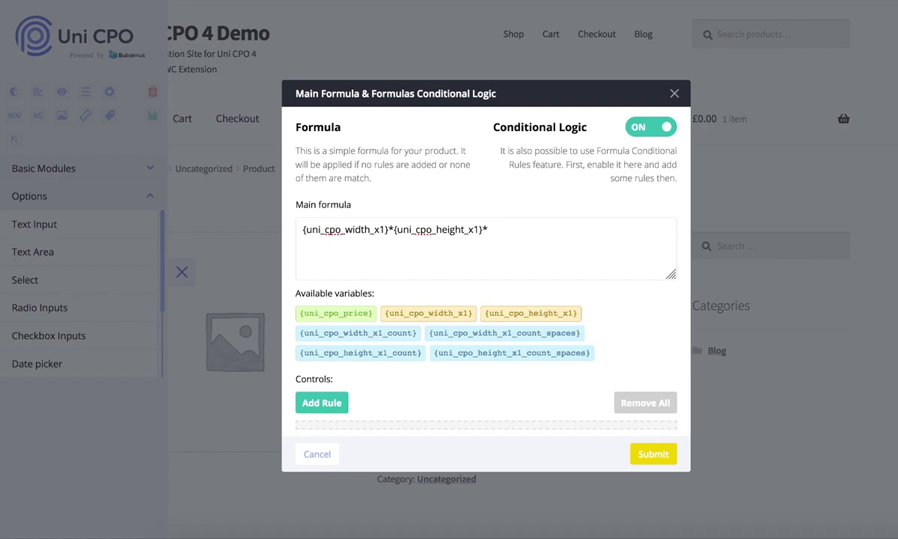
{"action": "left_click", "coordinate": [355, 315]}
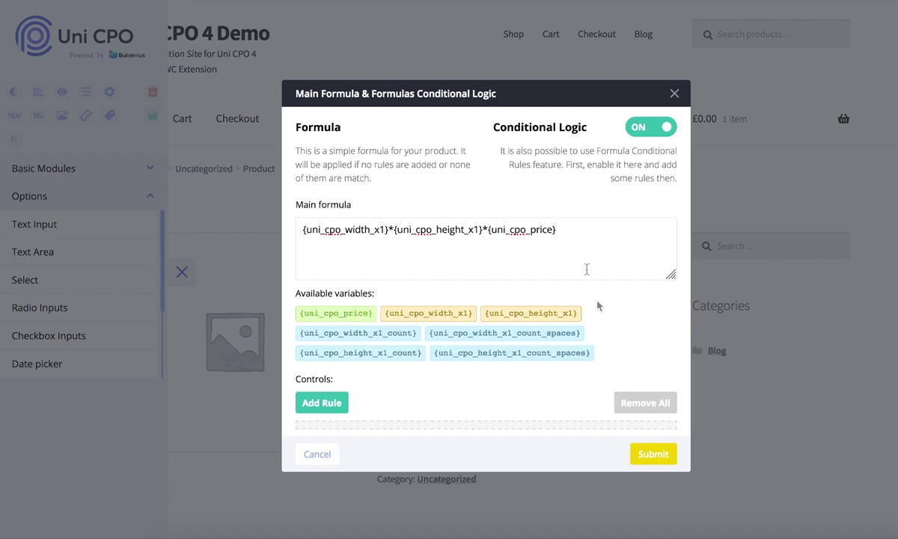
{"action": "left_click", "coordinate": [653, 454]}
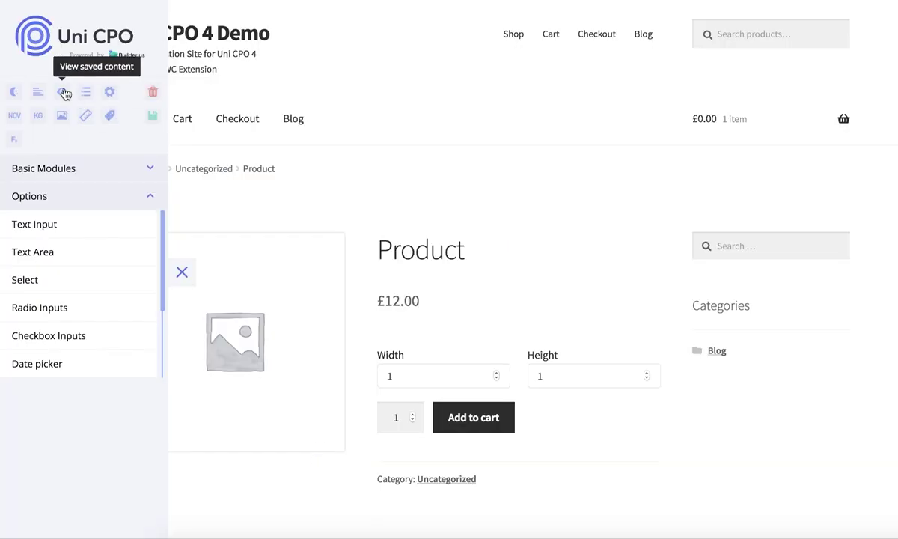
- Preview the product page and raise Width and Height to 2 each
{"action": "left_click", "coordinate": [64, 92]}
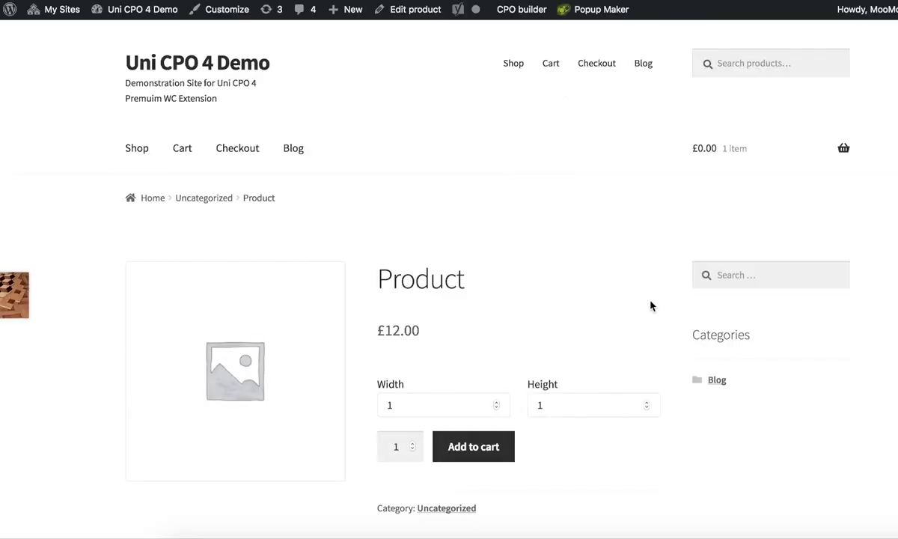
{"action": "left_click", "coordinate": [496, 403]}
{"action": "left_click", "coordinate": [646, 403]}
- Replace {uni_cpo_price} in the main formula with a fixed 4.99 and submit
{"action": "left_click", "coordinate": [489, 12]}
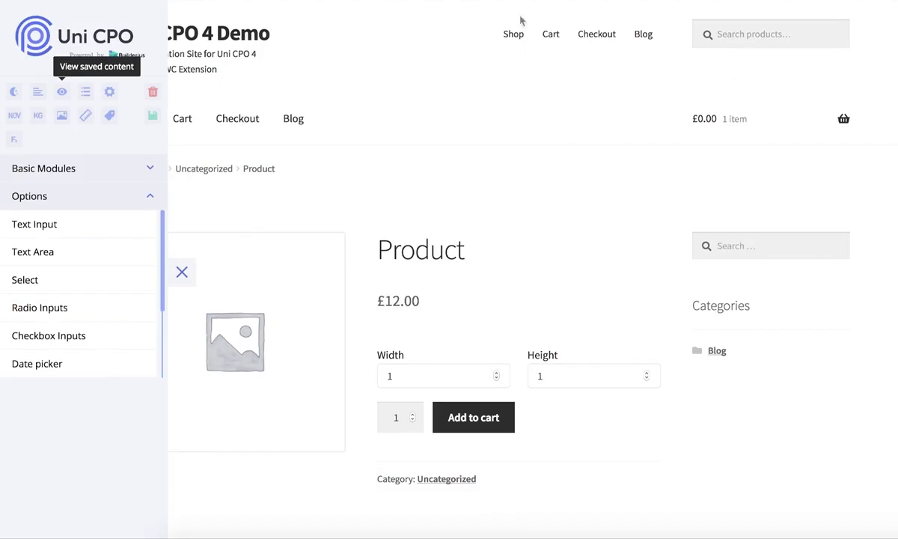
{"action": "left_click", "coordinate": [15, 137]}
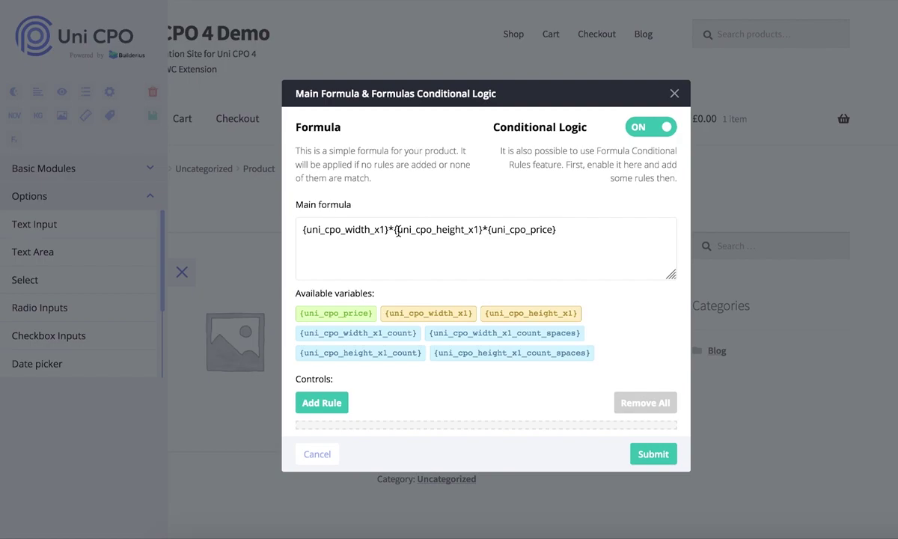
{"action": "left_click_drag", "start_coordinate": [488, 230], "coordinate": [557, 229]}
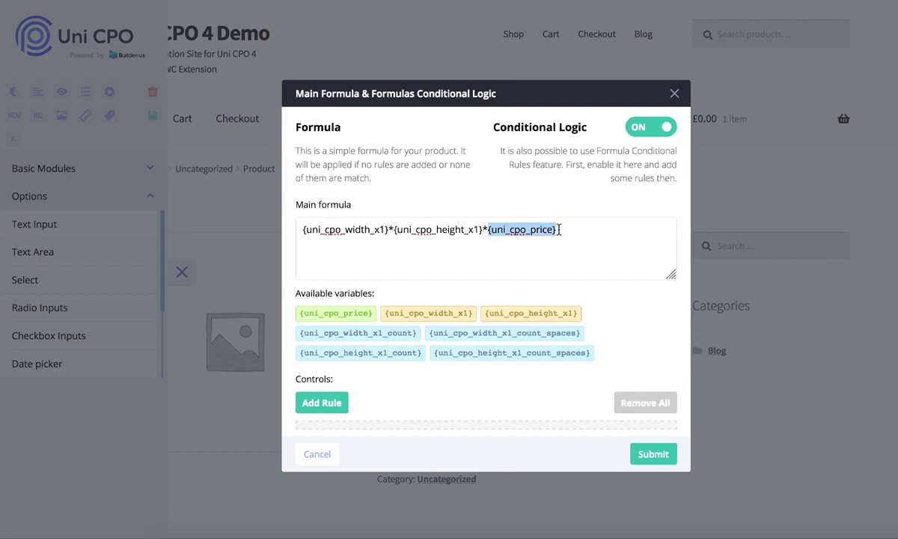
{"action": "type", "text": "4.99"}
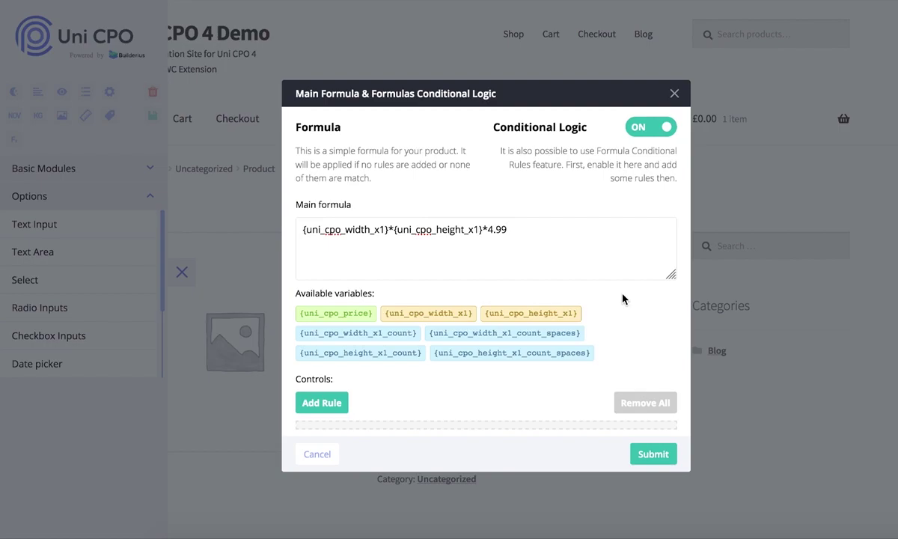
{"action": "left_click", "coordinate": [653, 454]}
- Return to the product page and raise Width to 3, pricing it at £29.94
{"action": "left_click", "coordinate": [319, 454]}
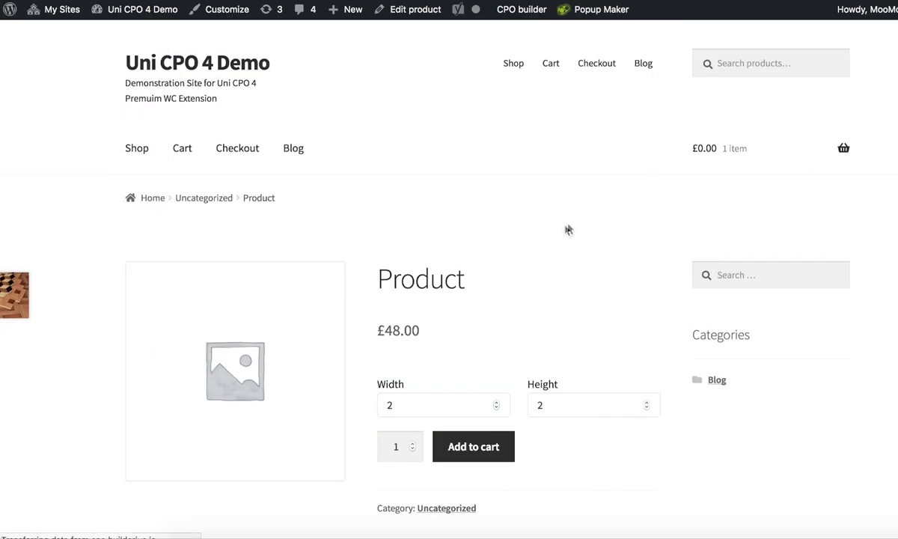
{"action": "left_click", "coordinate": [498, 403]}
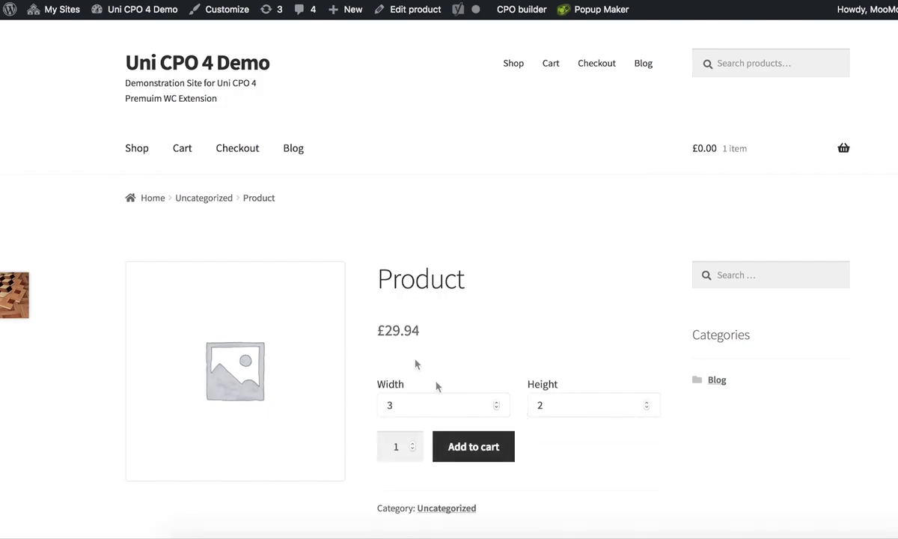